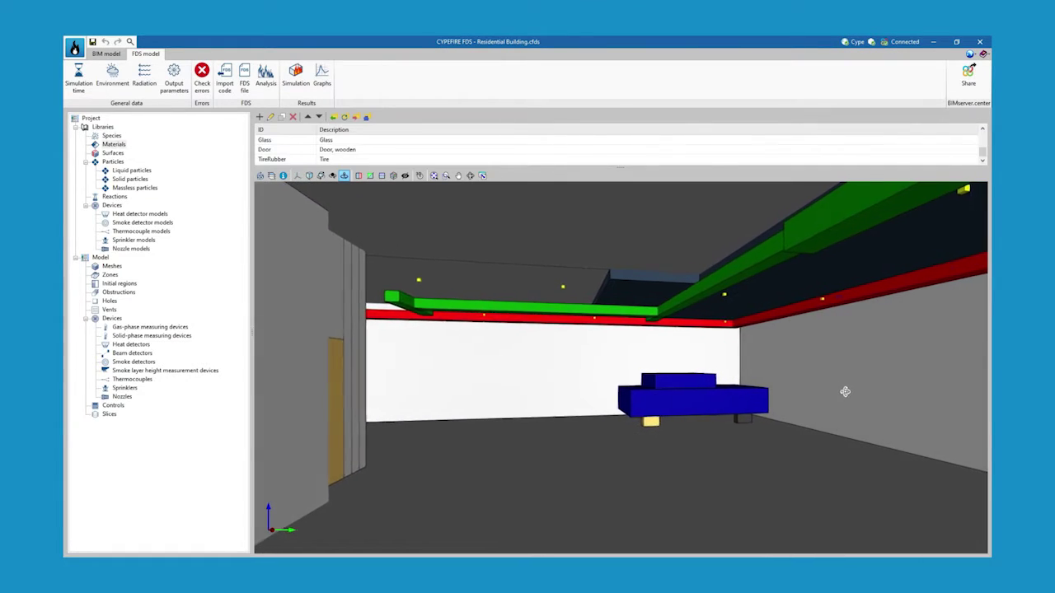
# Orbit the 3D view to look around the room interior
pyautogui.moveTo(850, 392); pyautogui.dragTo(930, 395)
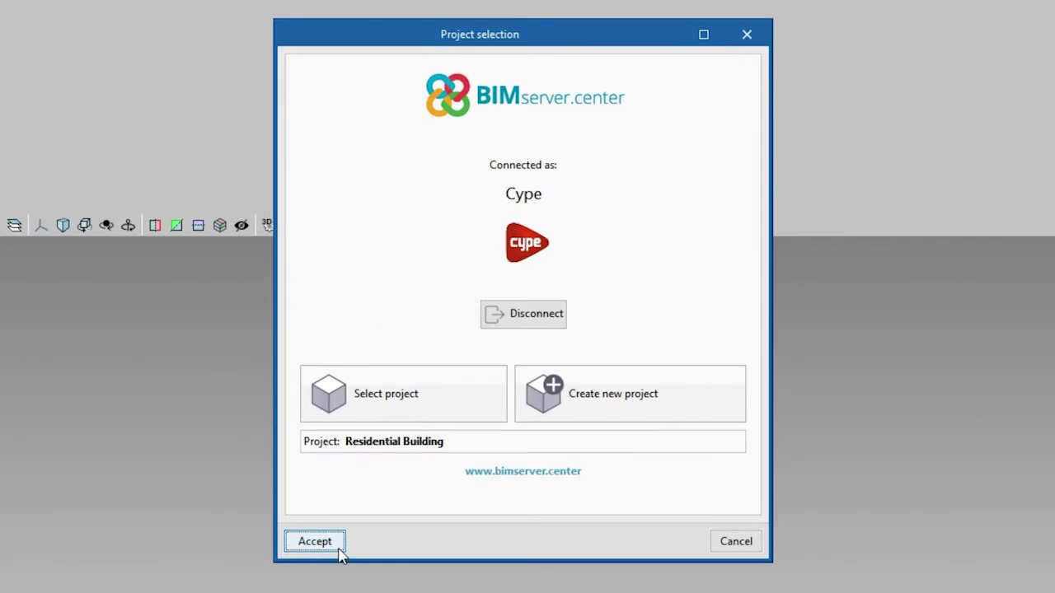
# Accept Residential Building and import CYPECAD, Electricity, Gas, HVAC, Solar, Telecom, Plumbing and Water Equipment
pyautogui.click(339, 550)
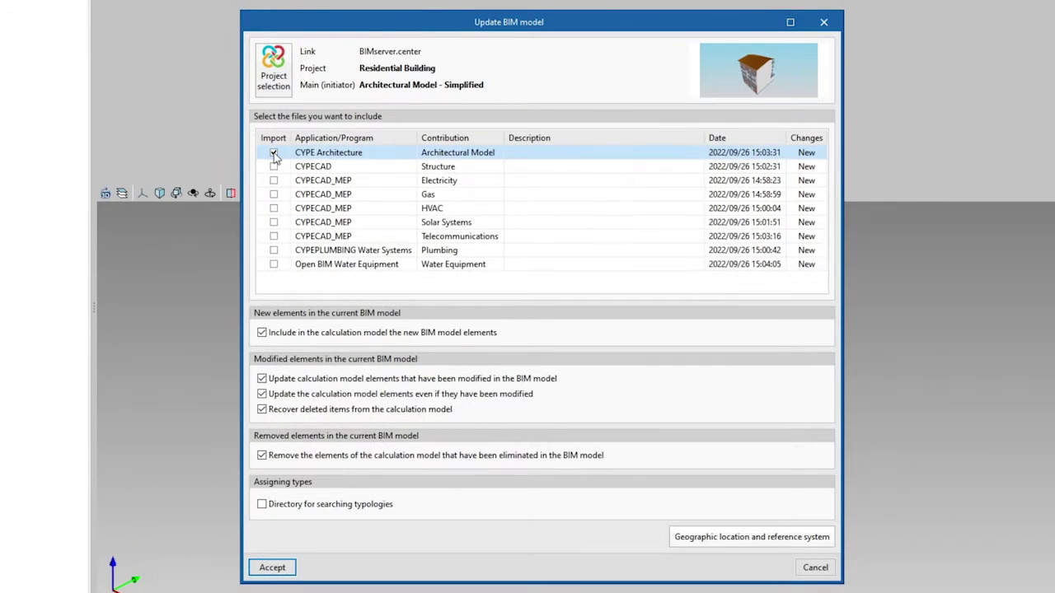
pyautogui.click(273, 166)
pyautogui.click(274, 180)
pyautogui.click(274, 194)
pyautogui.click(274, 208)
pyautogui.click(273, 222)
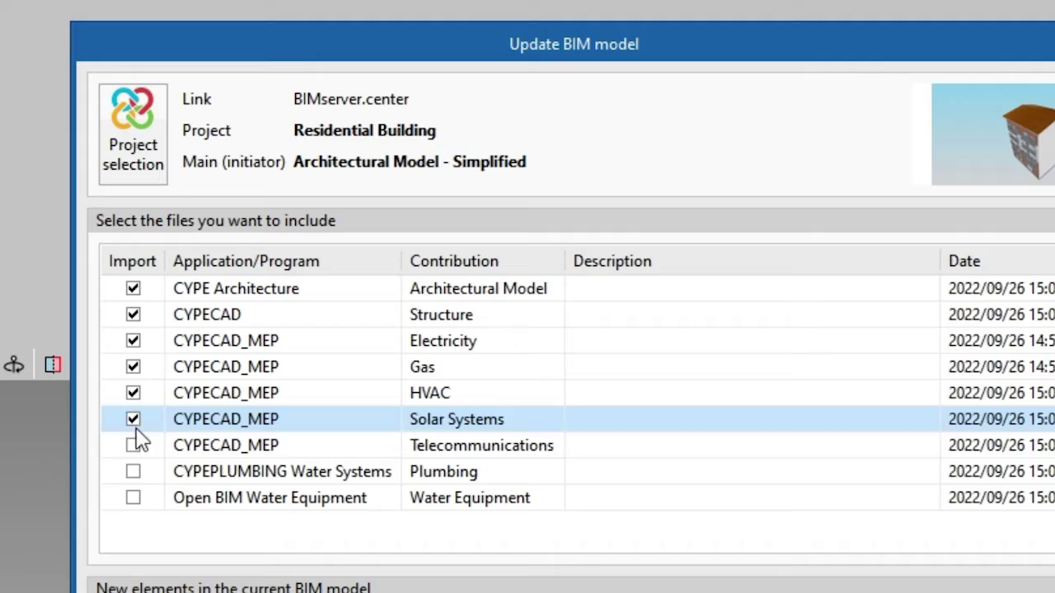
pyautogui.click(133, 445)
pyautogui.click(133, 472)
pyautogui.click(132, 498)
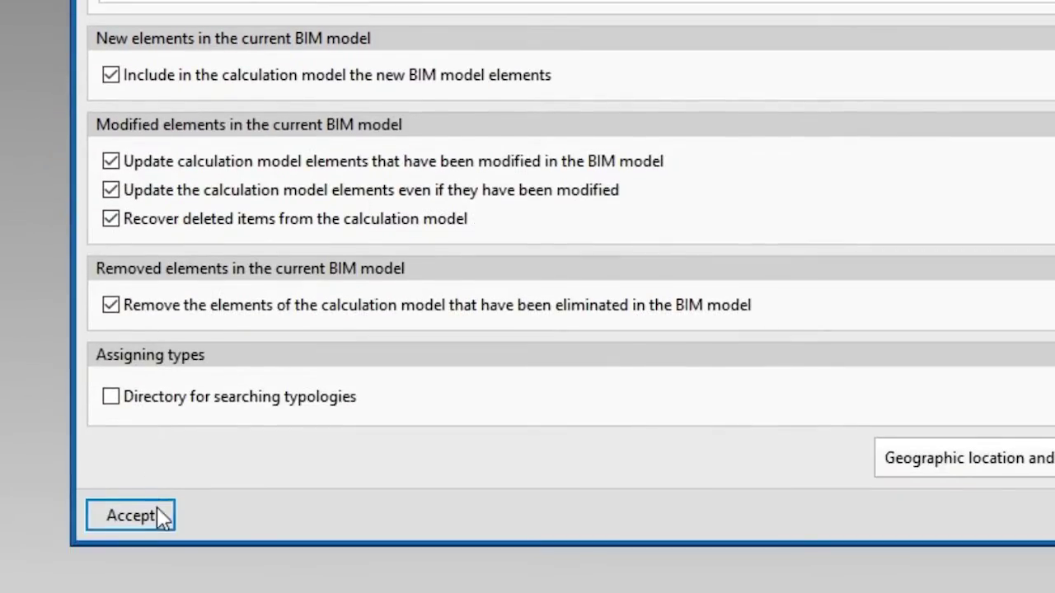
pyautogui.click(158, 511)
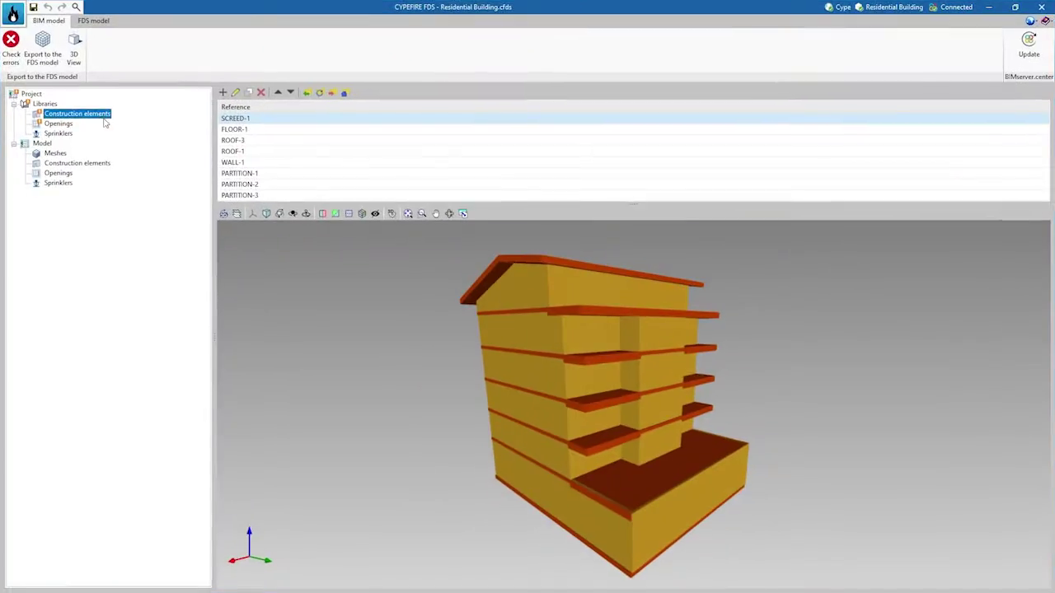
# In the SCREED-1 editor, add a 0.1 m Concrete layer and a 0.02 m Wood layer
pyautogui.doubleClick(247, 121)
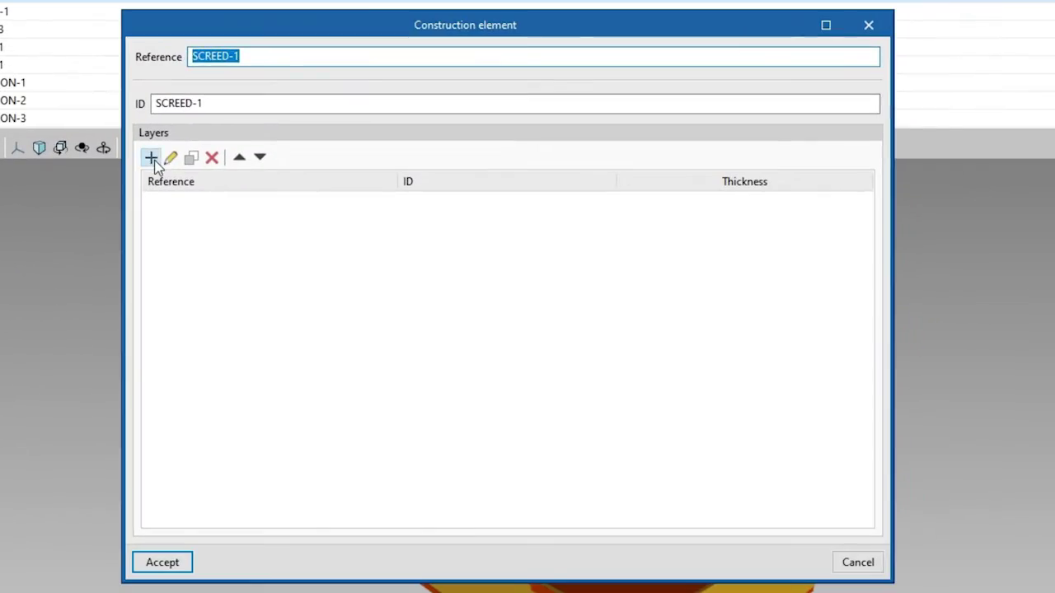
pyautogui.click(152, 159)
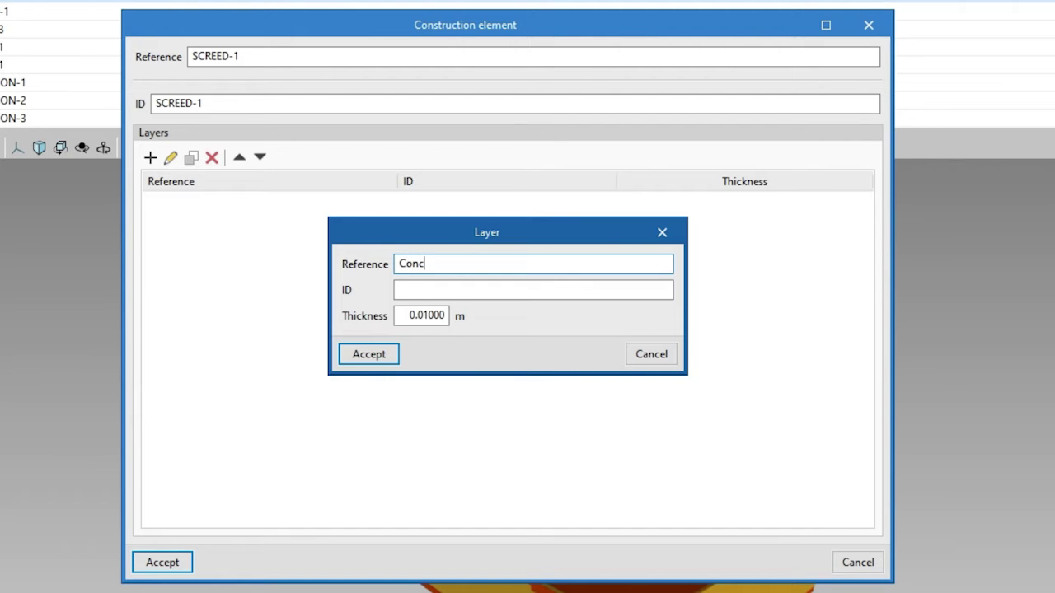
pyautogui.click(534, 290)
pyautogui.write('Concrete')
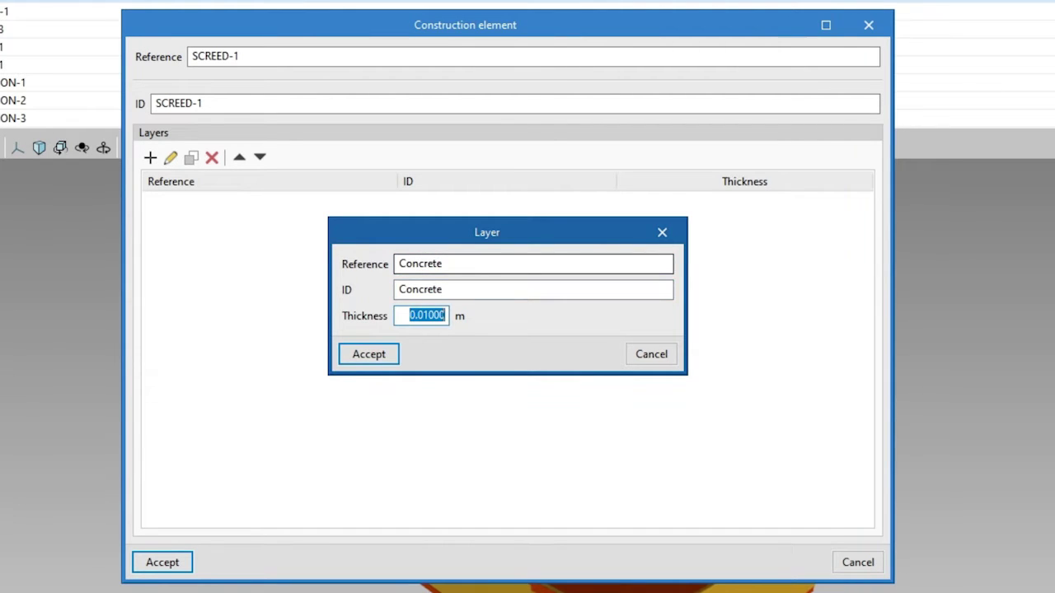
pyautogui.press('Return')
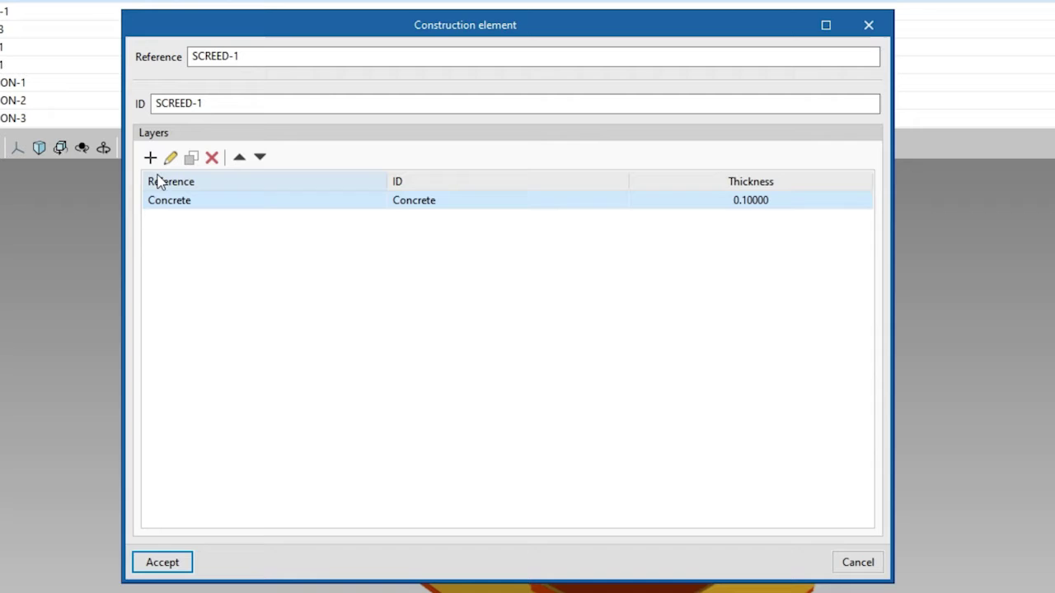
pyautogui.click(150, 157)
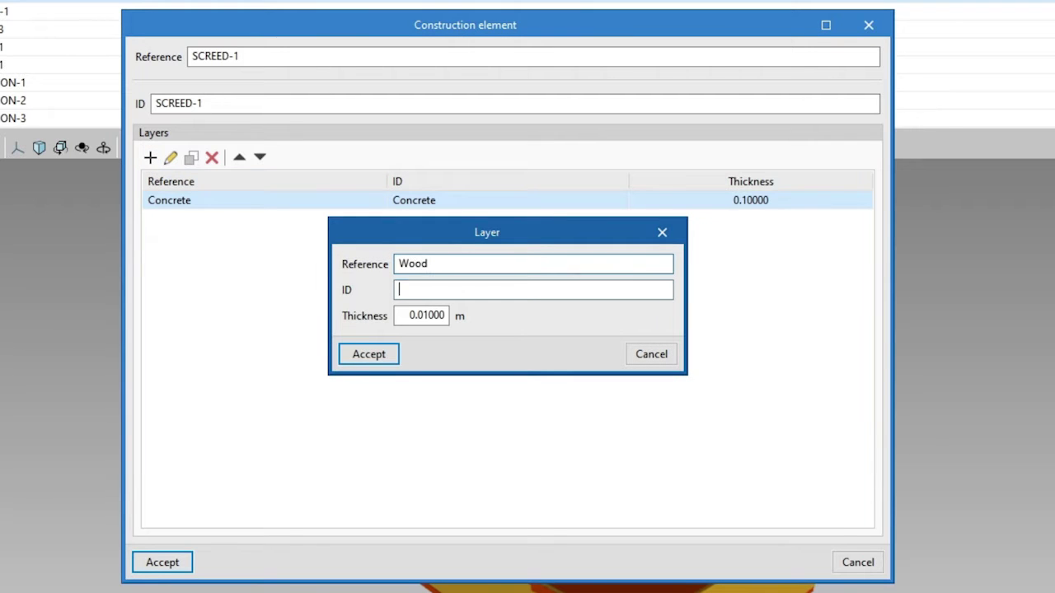
pyautogui.write('Wood')
pyautogui.press('Tab')
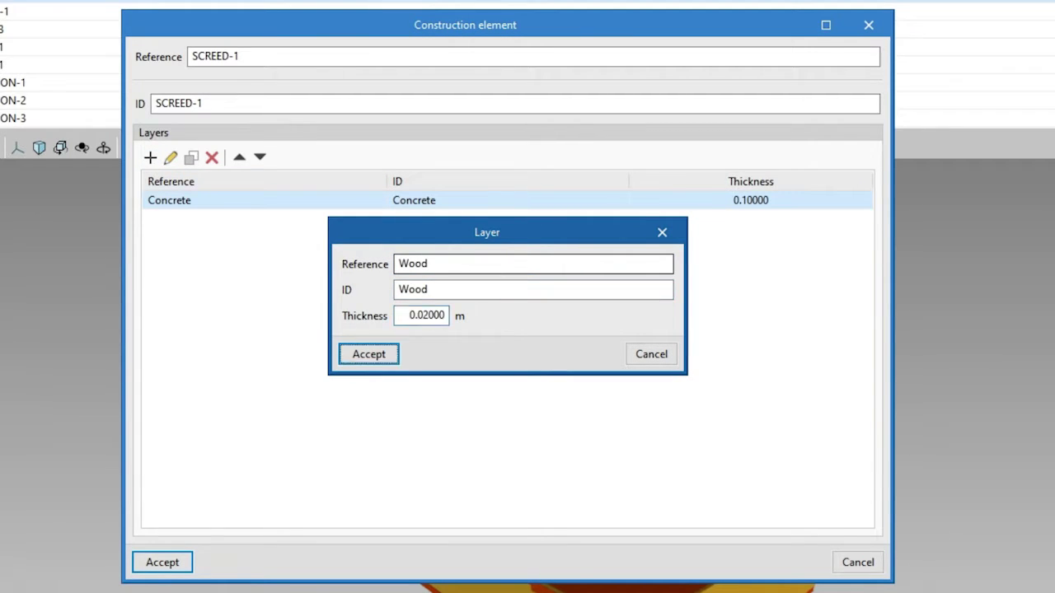
pyautogui.press('Return')
pyautogui.press('Return')
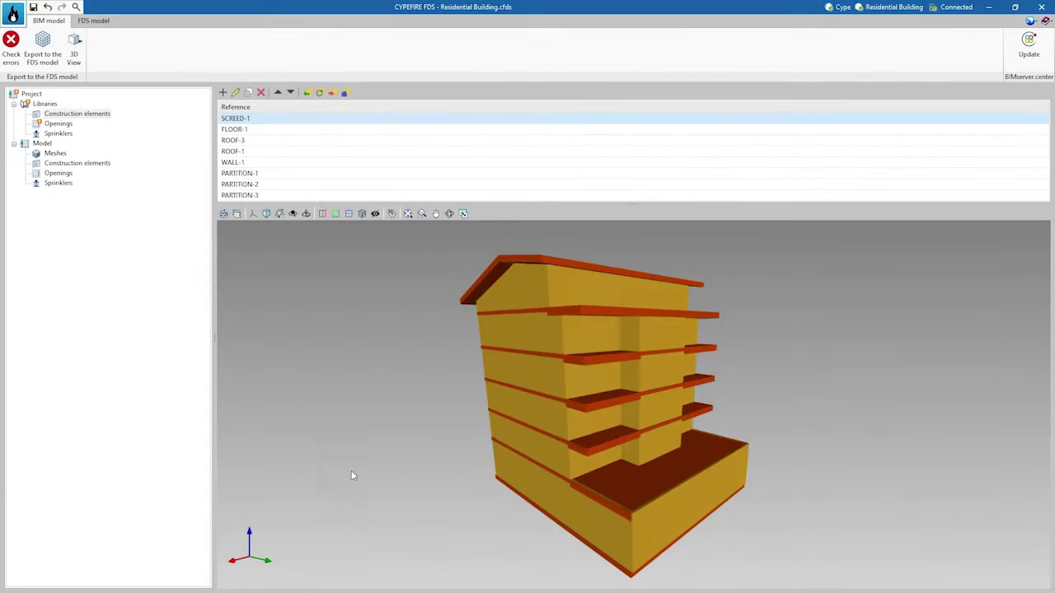
# Under Openings, add one 0.02 m Glass layer to WINDOW (0.15x0.14m) and save it
pyautogui.click(58, 123)
pyautogui.doubleClick(235, 151)
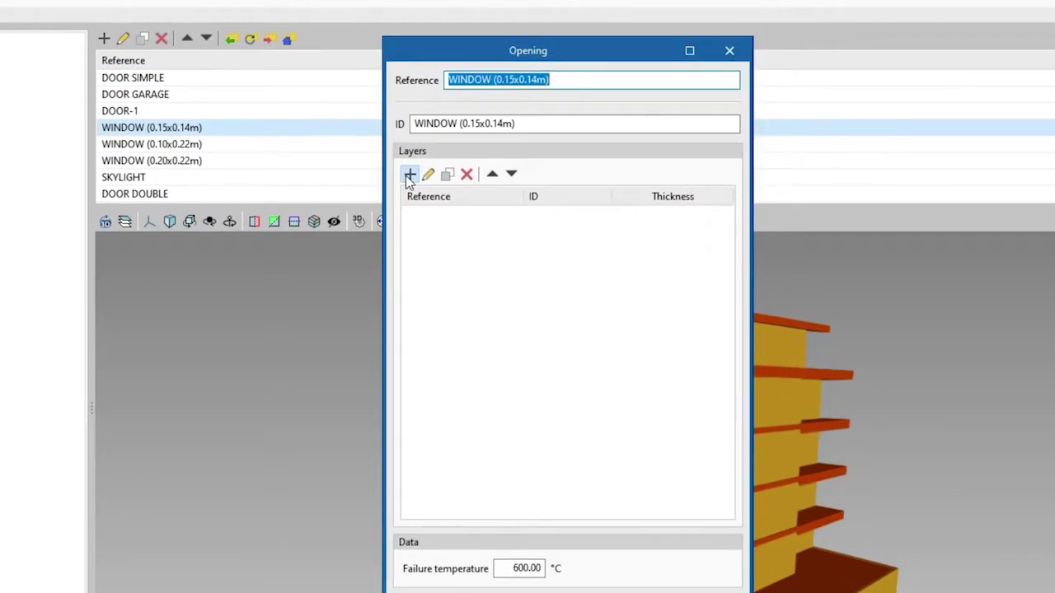
pyautogui.click(410, 175)
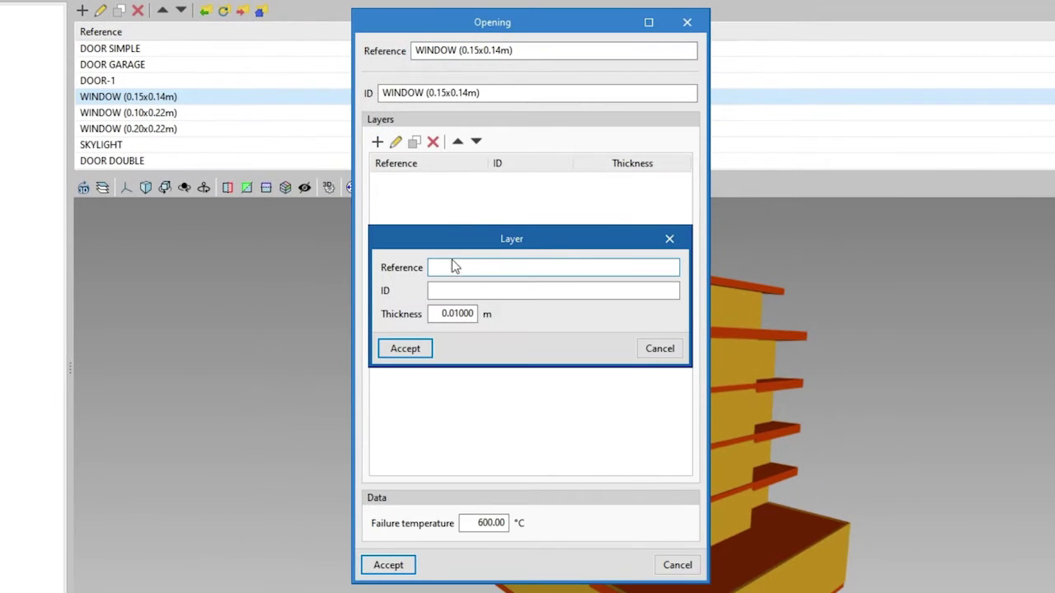
pyautogui.write('Glass')
pyautogui.press('Tab')
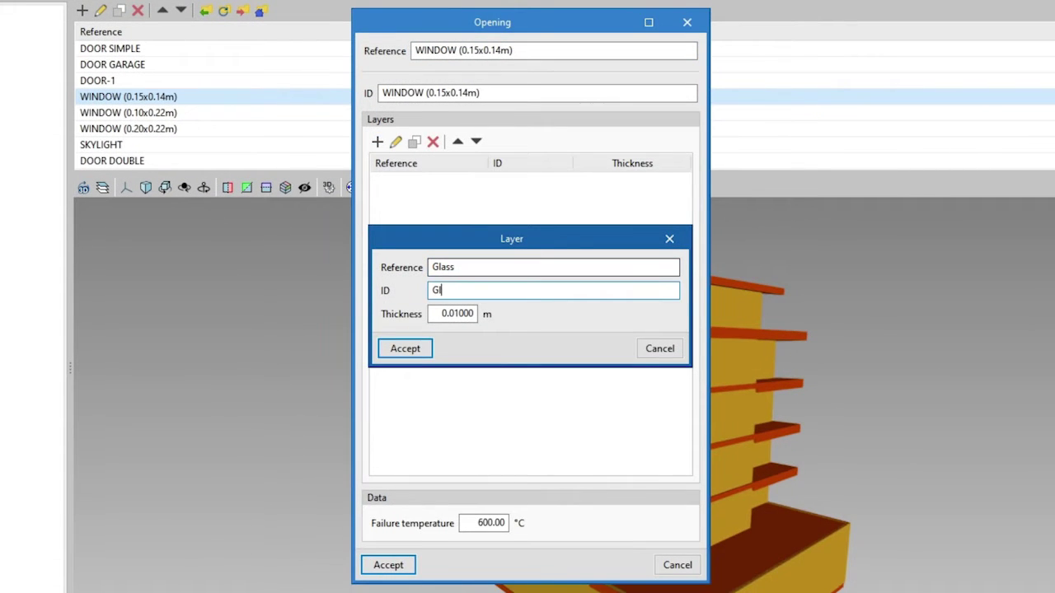
pyautogui.click(405, 348)
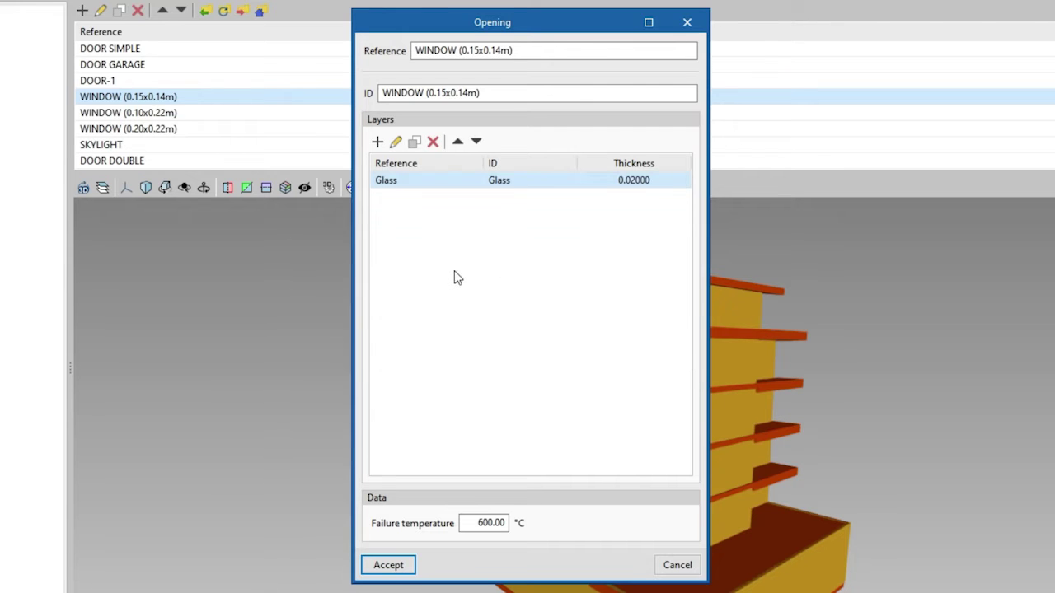
pyautogui.click(388, 566)
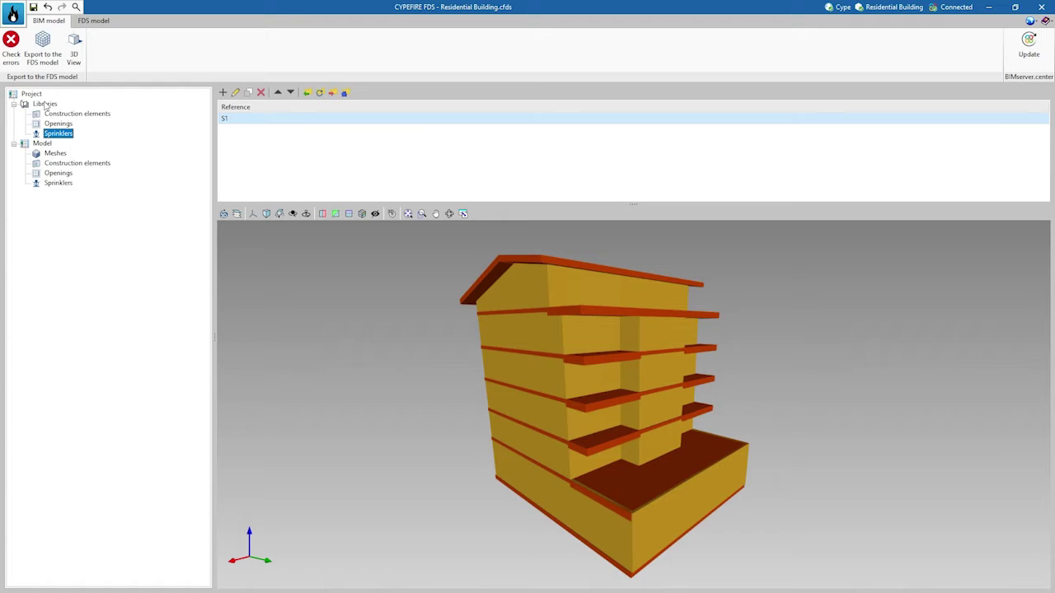
# Export the BIM model to the FDS model, confirm, and dismiss the Export finished notice
pyautogui.click(43, 52)
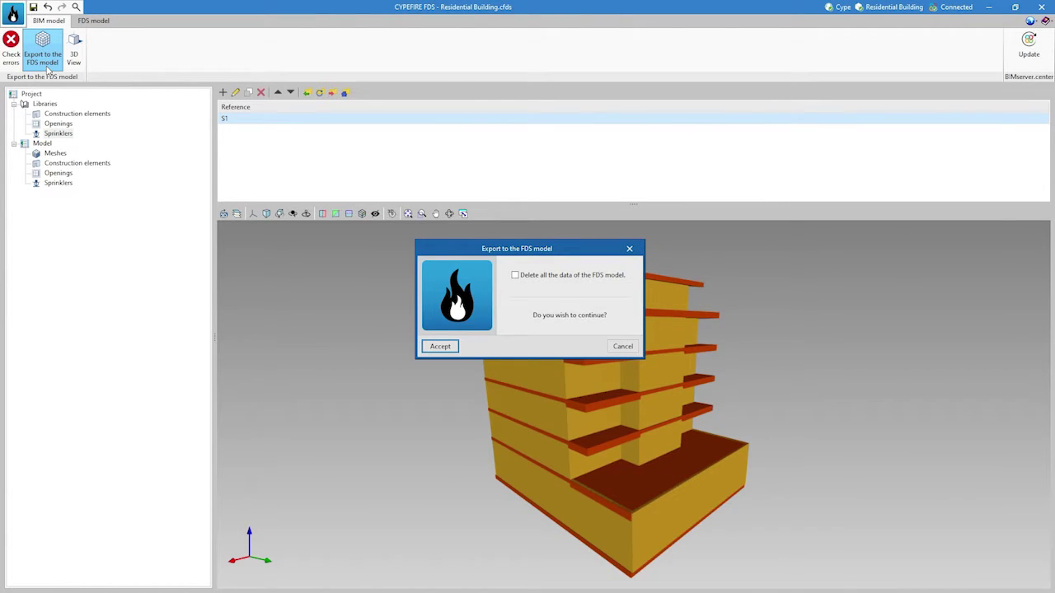
pyautogui.click(450, 348)
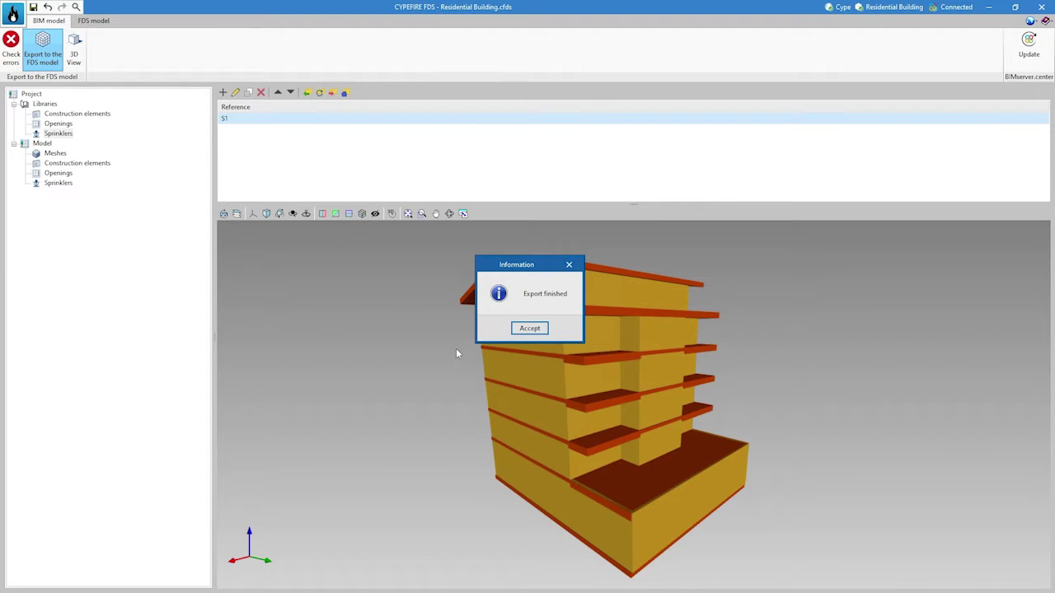
pyautogui.click(529, 329)
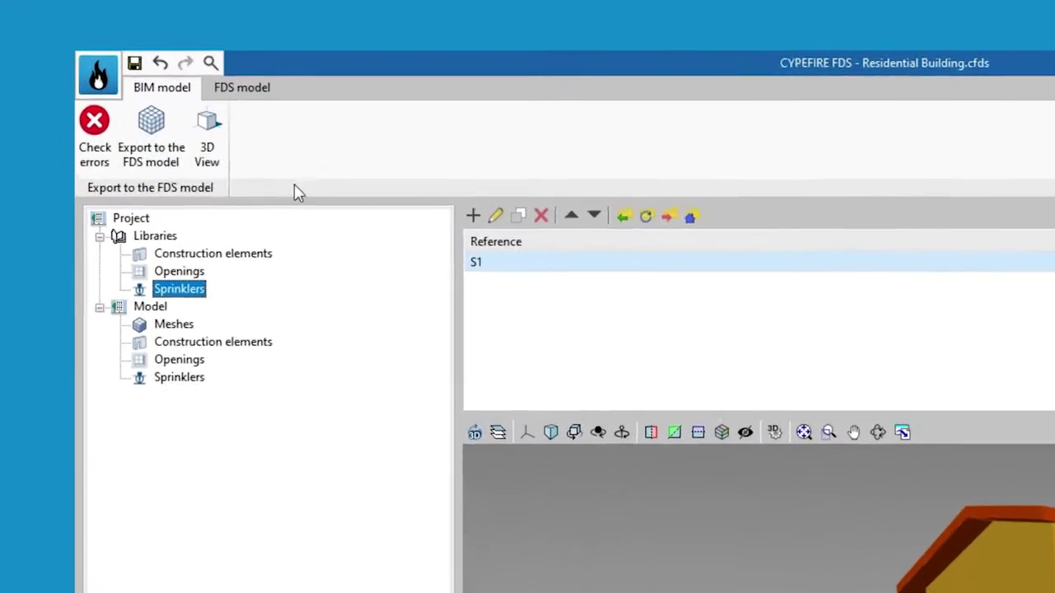
# In the FDS model, browse Species and review the Concrete material's pyrolysis settings
pyautogui.click(257, 95)
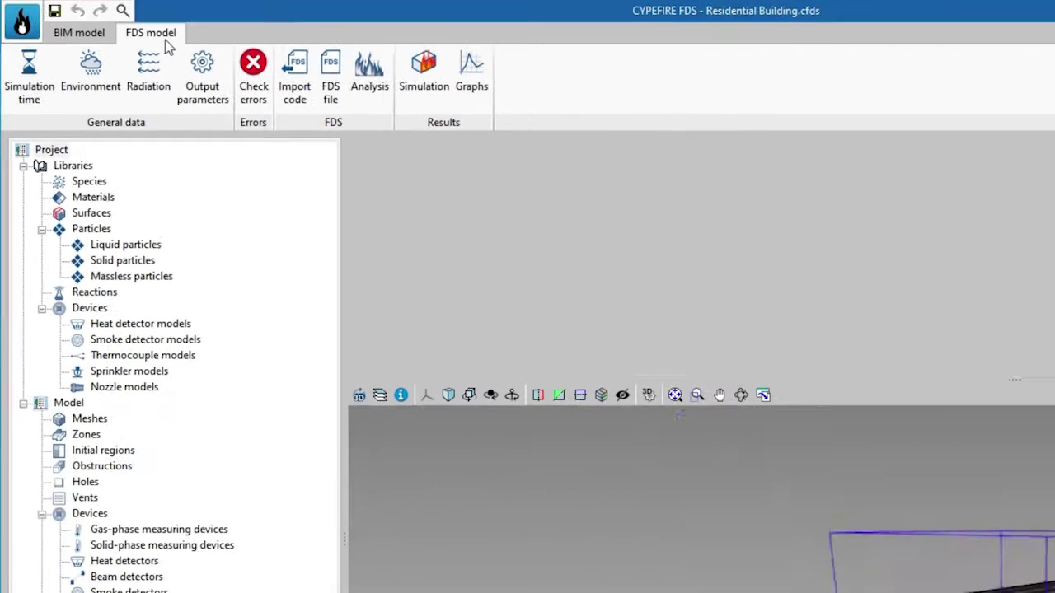
pyautogui.click(181, 296)
pyautogui.click(187, 318)
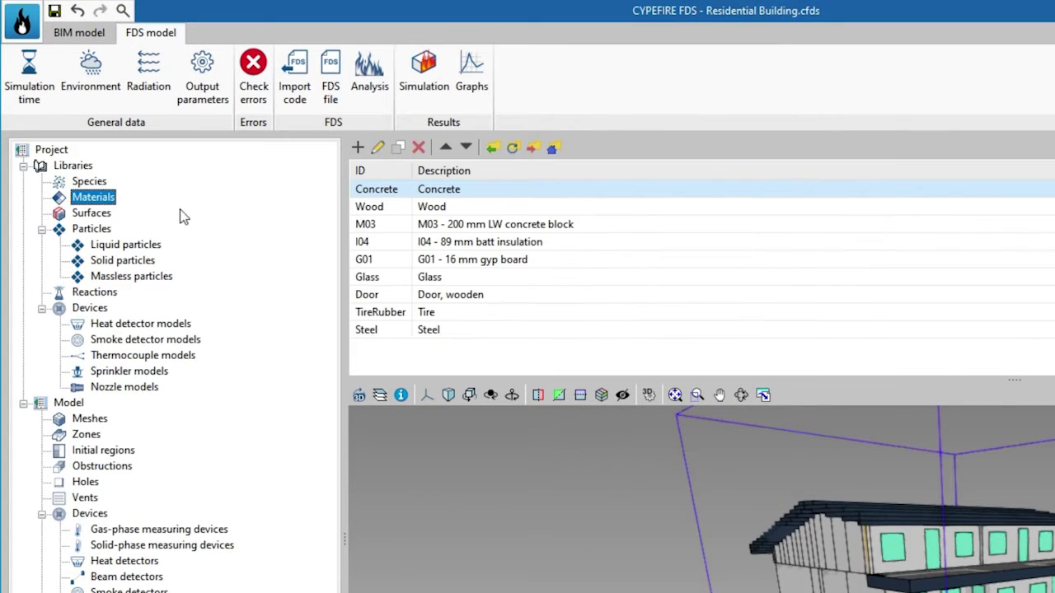
pyautogui.doubleClick(583, 315)
pyautogui.click(731, 291)
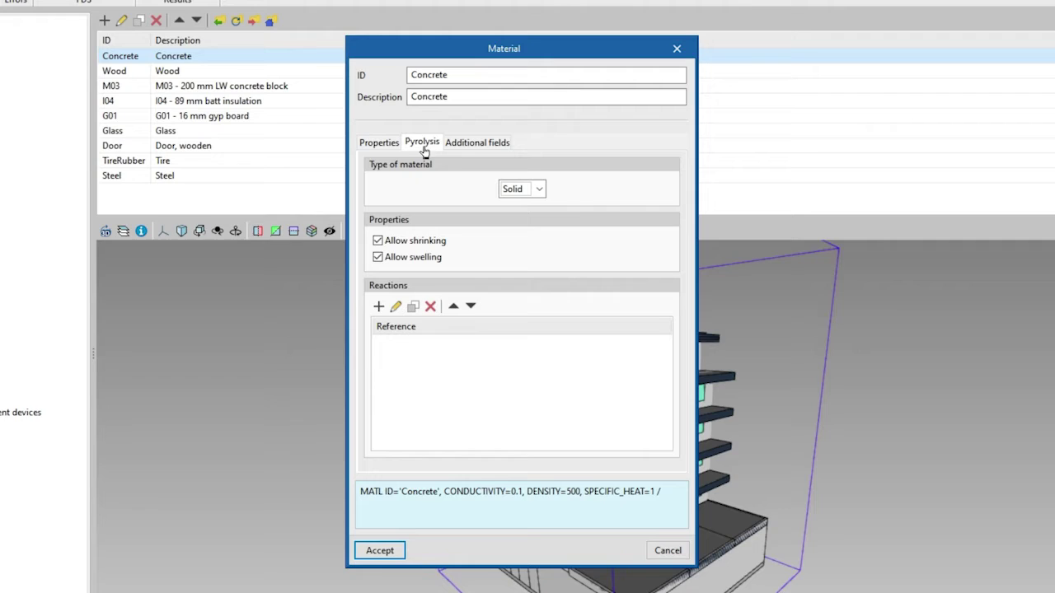
pyautogui.click(380, 550)
# Check the DOOR-1 (Normal direction) surface's thermal, pyrolysis and emission tabs, then list liquid particles
pyautogui.click(73, 82)
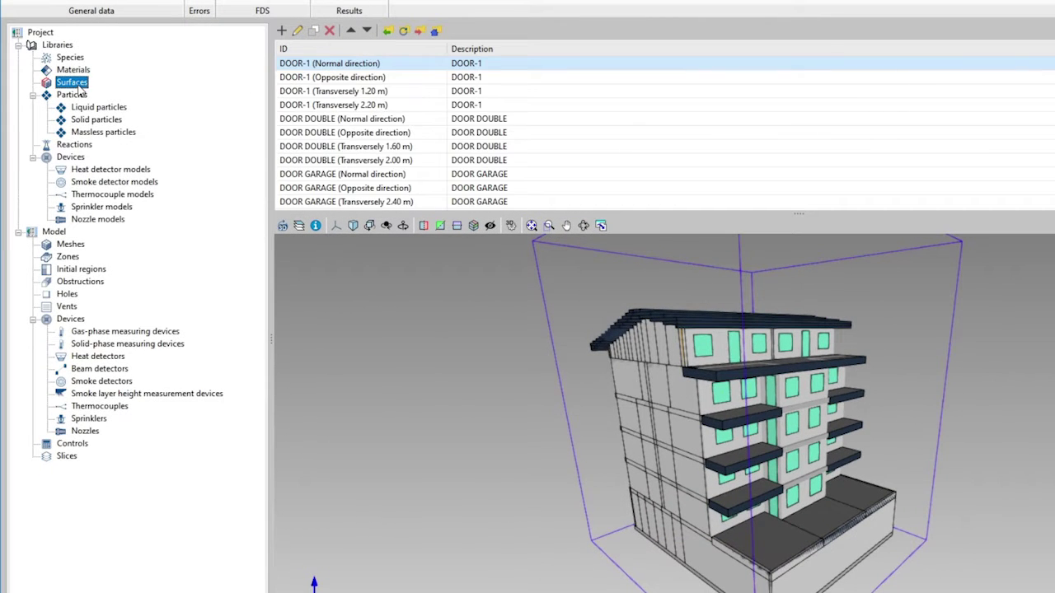
pyautogui.doubleClick(316, 71)
pyautogui.click(597, 157)
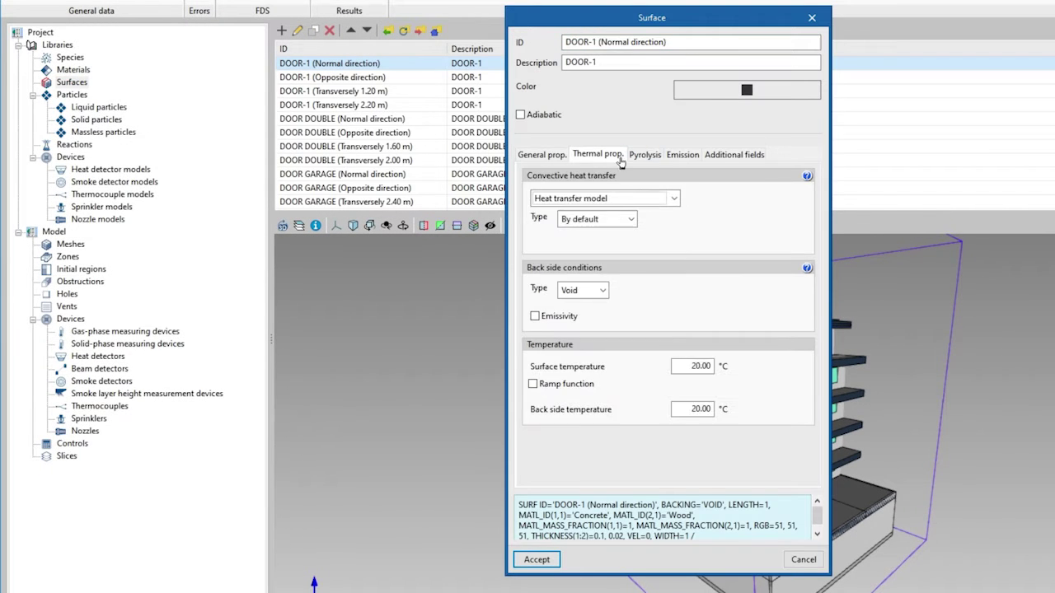
pyautogui.click(638, 156)
pyautogui.click(682, 159)
pyautogui.click(543, 561)
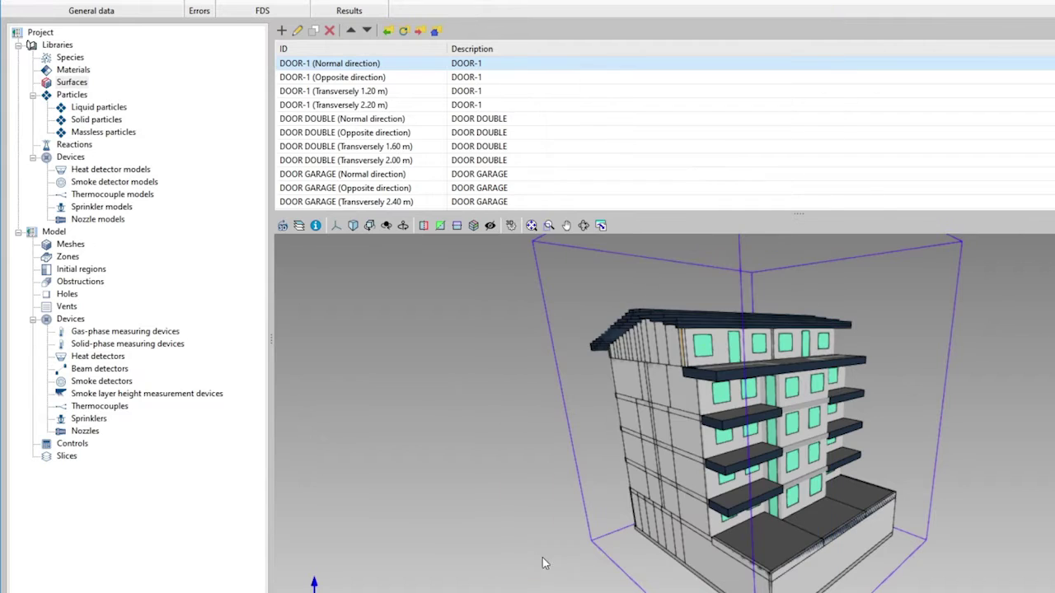
pyautogui.click(99, 108)
# Review the Water particle's visualization, radiative and breakup settings, keeping Rosin-Rammler-Lognormal distribution
pyautogui.doubleClick(297, 66)
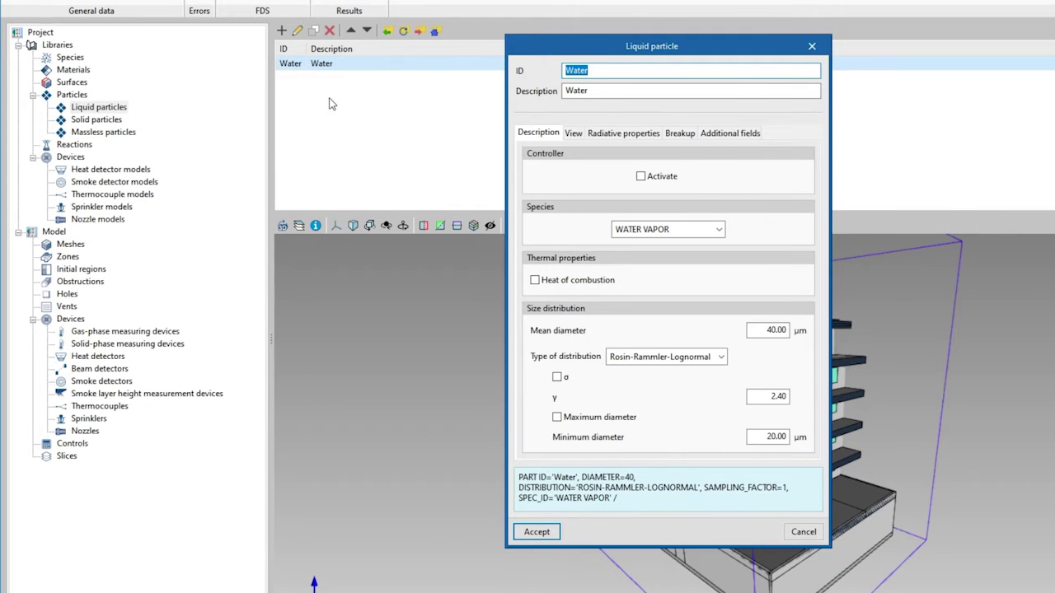
pyautogui.click(666, 354)
pyautogui.click(716, 369)
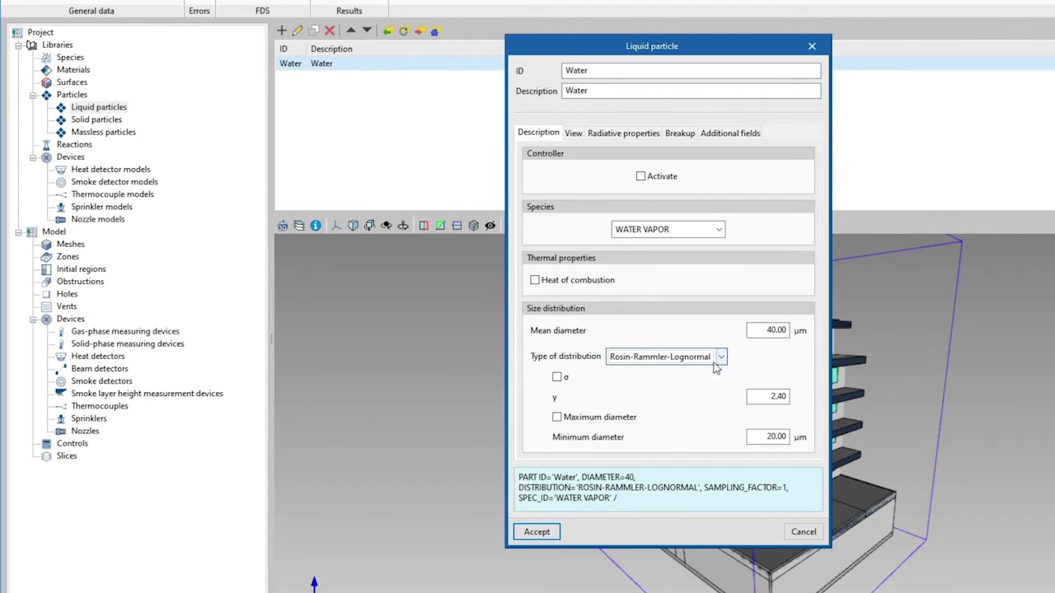
pyautogui.click(576, 135)
pyautogui.click(628, 136)
pyautogui.click(680, 136)
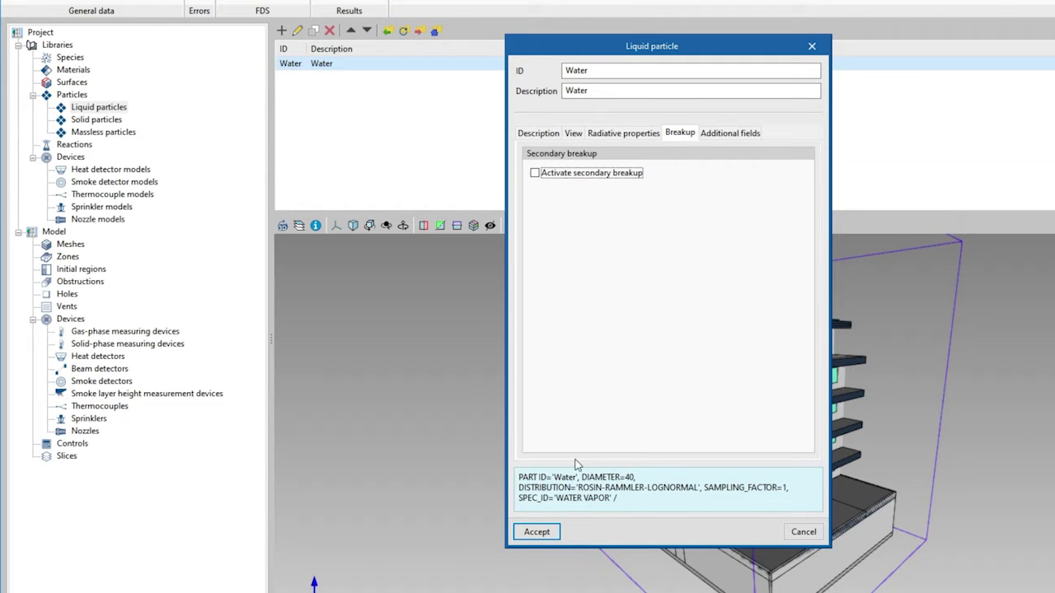
pyautogui.click(535, 533)
# Review the Butadiene reaction, keeping the simple chemical fuel model, and check its products
pyautogui.click(78, 145)
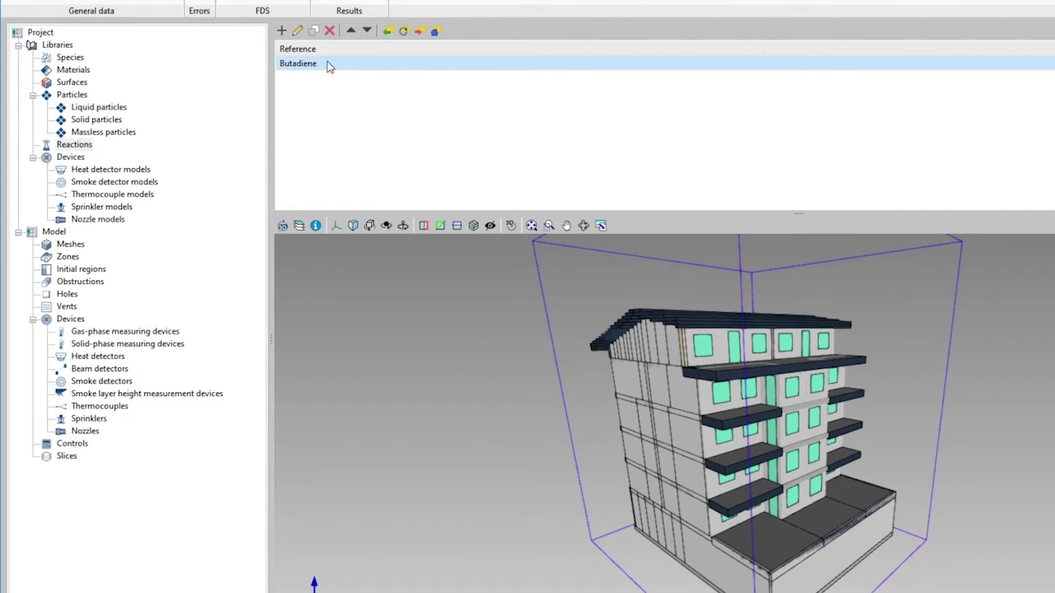
pyautogui.doubleClick(298, 63)
pyautogui.click(716, 206)
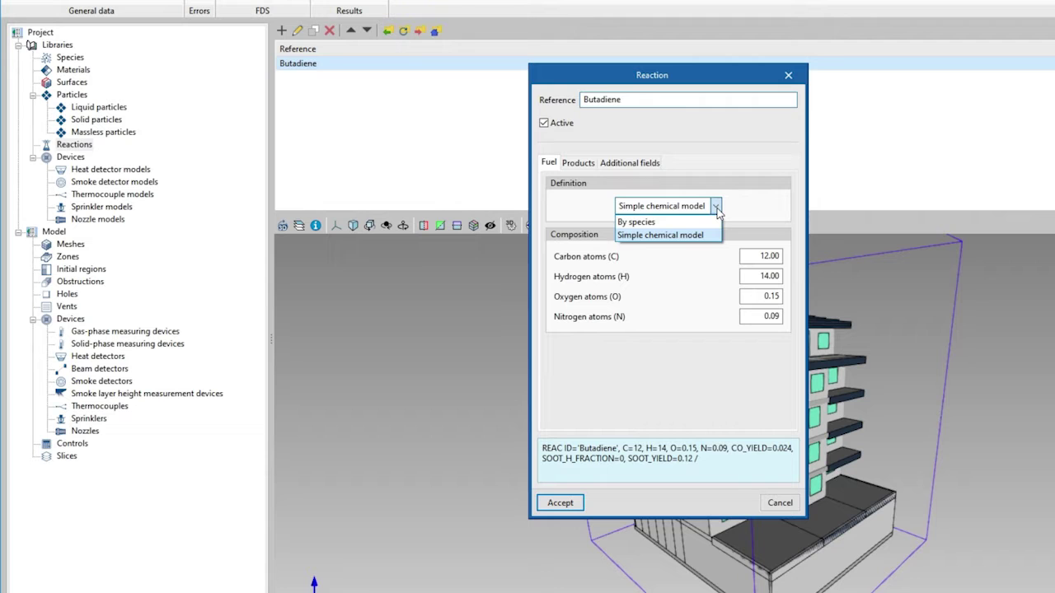
pyautogui.click(595, 177)
pyautogui.click(581, 164)
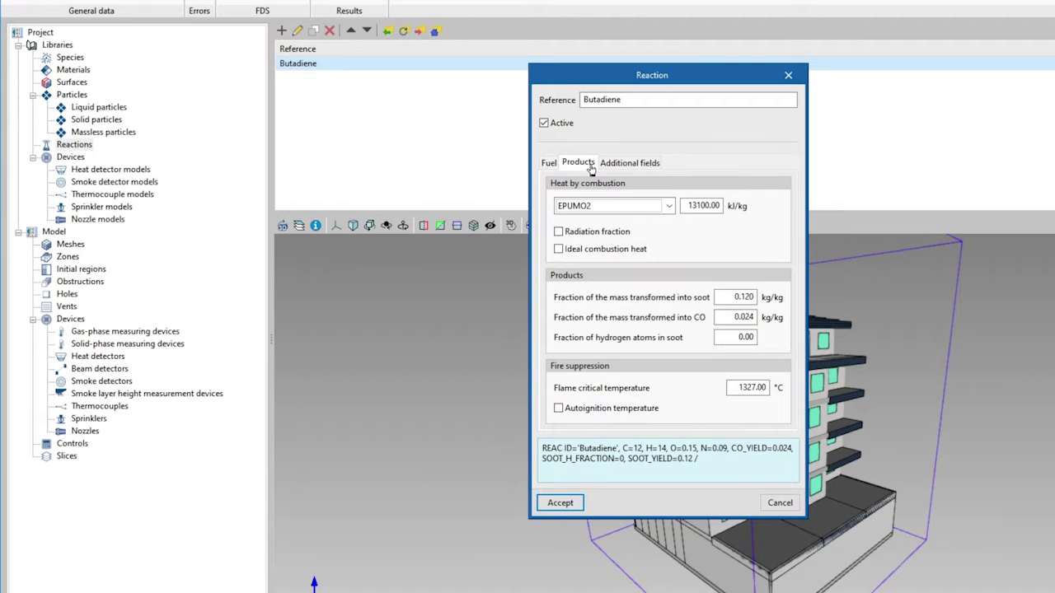
pyautogui.click(561, 501)
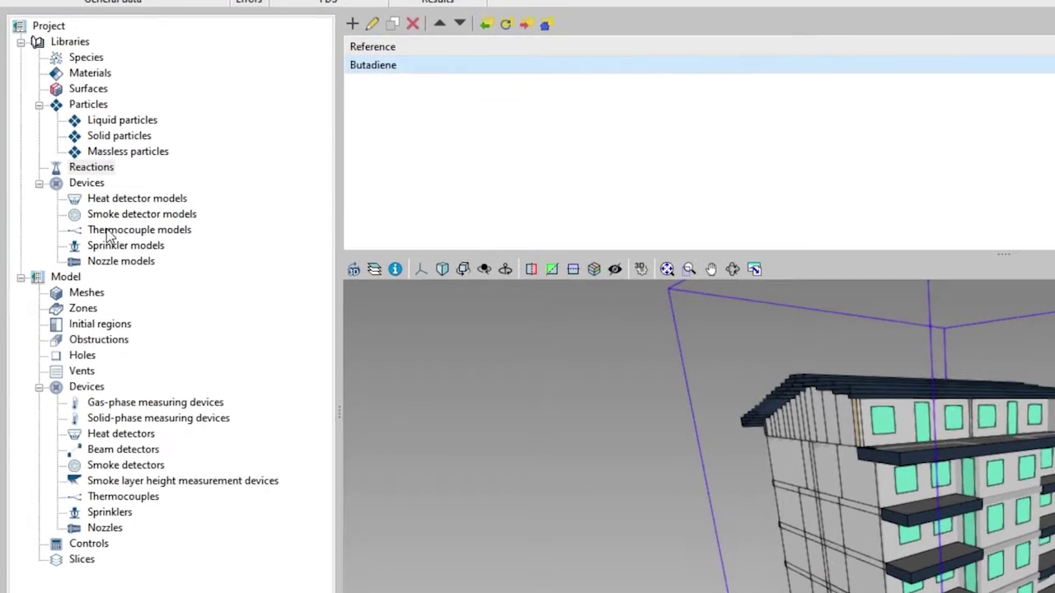
# Browse the heat detector, smoke detector, thermocouple, sprinkler and nozzle models, then the meshes
pyautogui.click(121, 169)
pyautogui.click(101, 181)
pyautogui.click(87, 194)
pyautogui.click(134, 290)
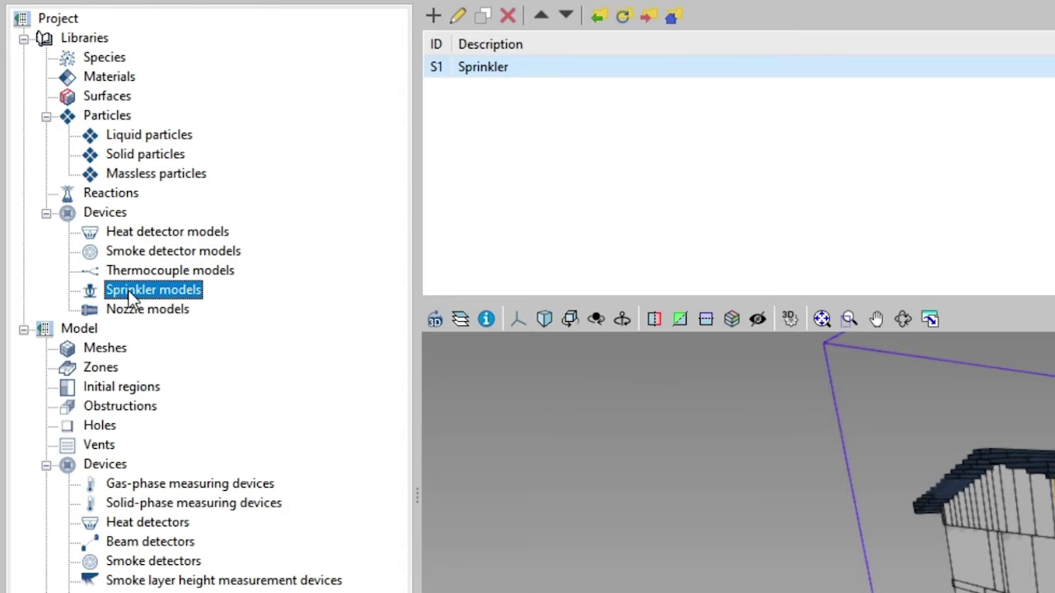
pyautogui.click(136, 310)
pyautogui.click(100, 348)
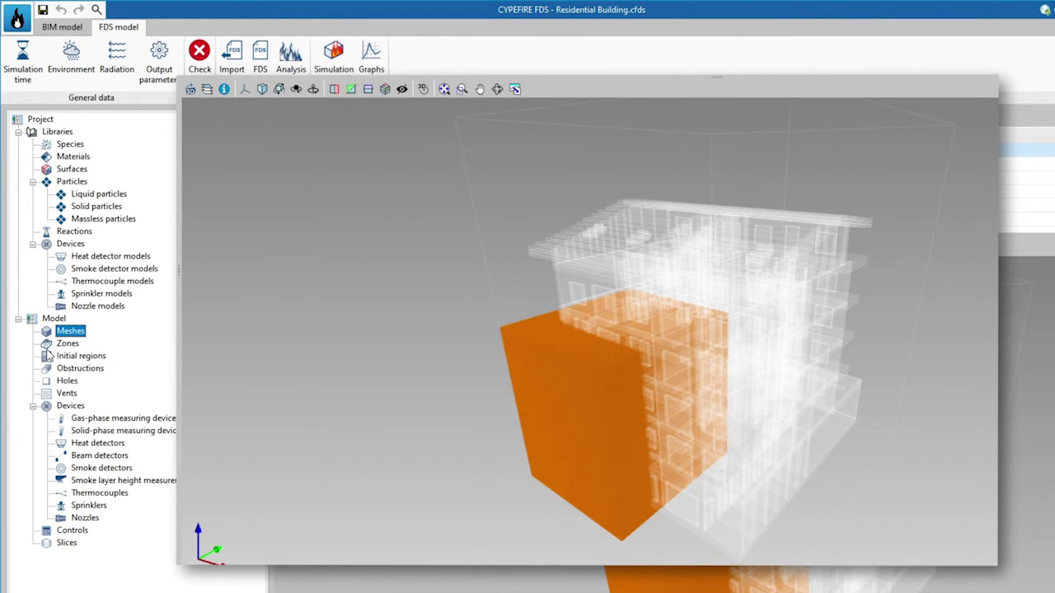
# List the obstructions and check GP162-4's general properties and skylight face surfaces
pyautogui.click(47, 369)
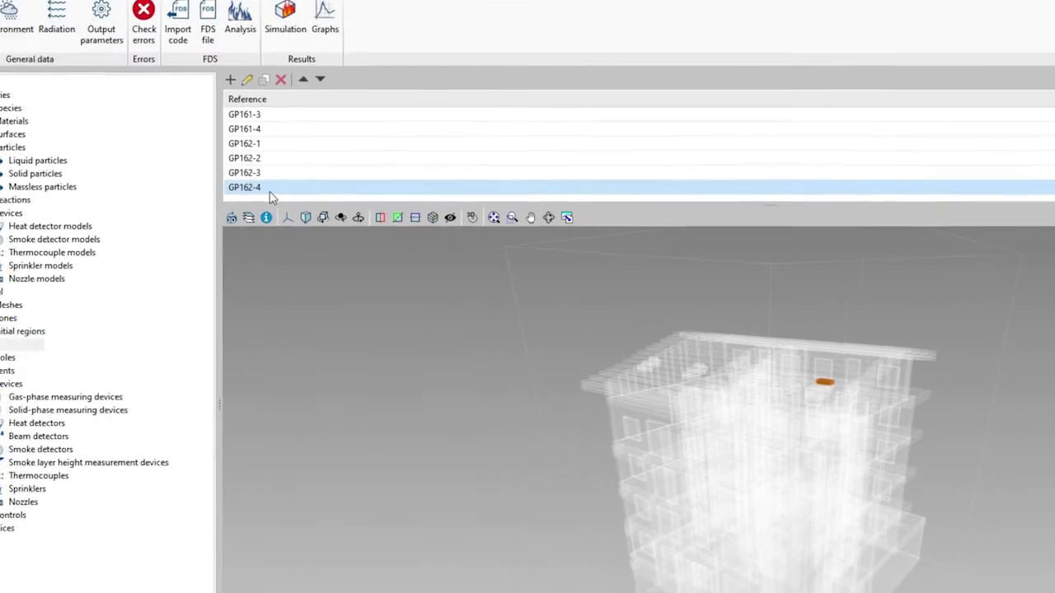
pyautogui.doubleClick(322, 221)
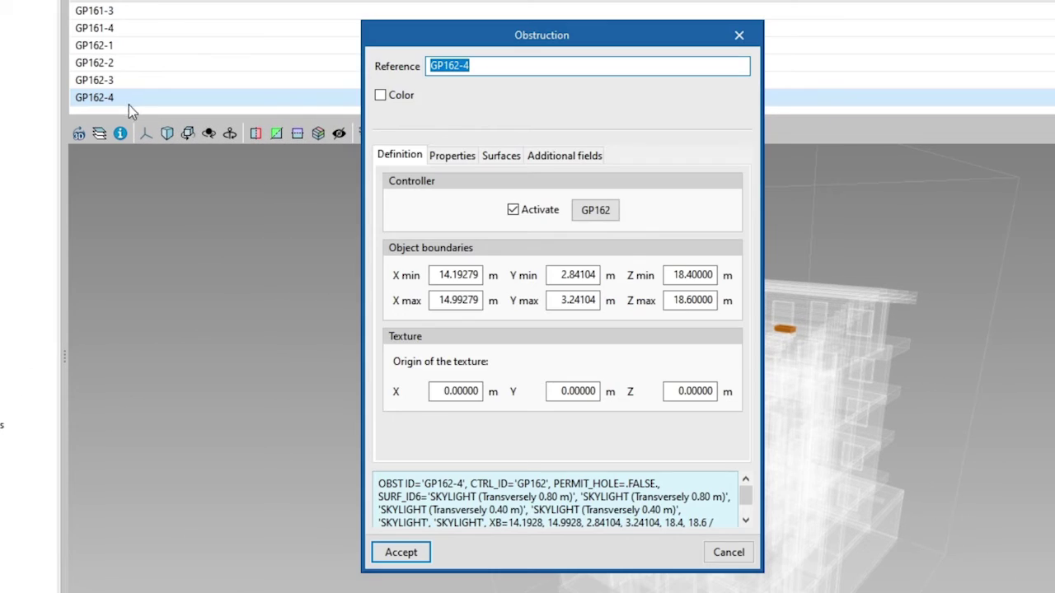
pyautogui.click(446, 160)
pyautogui.click(495, 158)
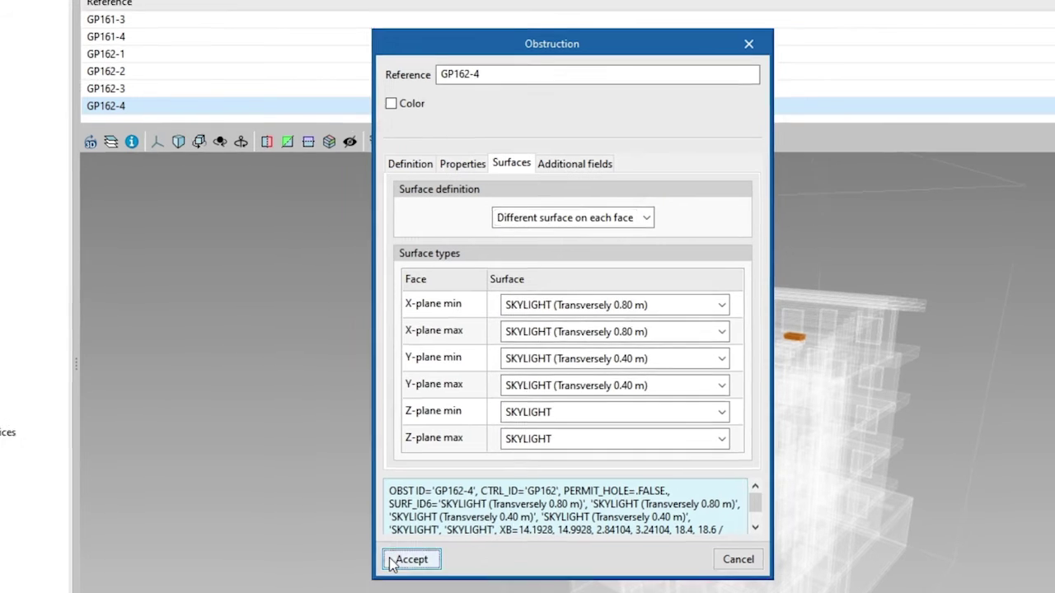
pyautogui.click(400, 552)
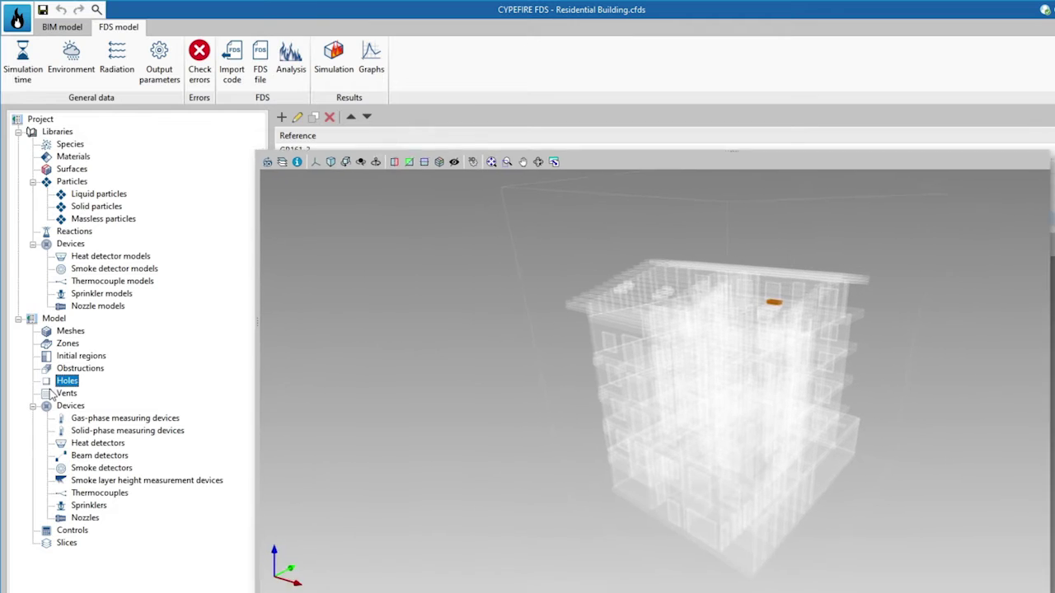
# Browse vents and controls, then inspect the SliceStairs02 temperature slice at 7.8 m
pyautogui.click(53, 394)
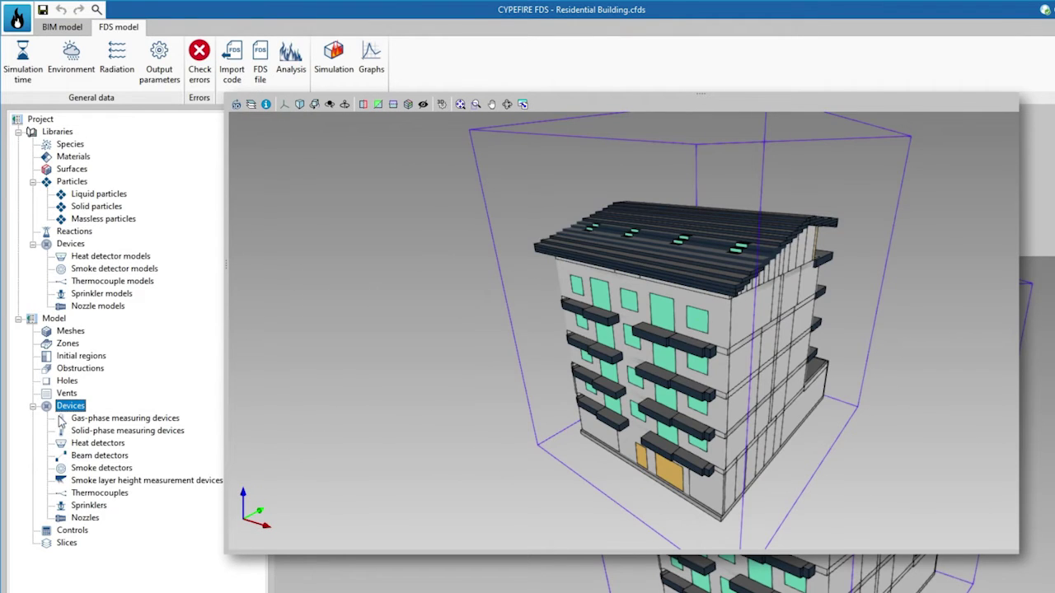
pyautogui.click(47, 531)
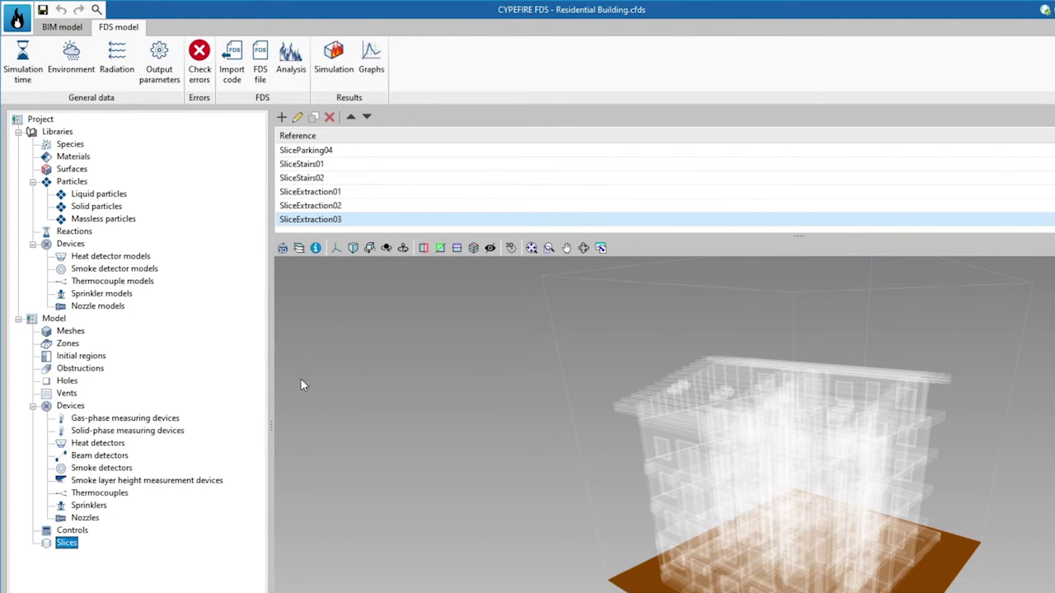
pyautogui.doubleClick(410, 178)
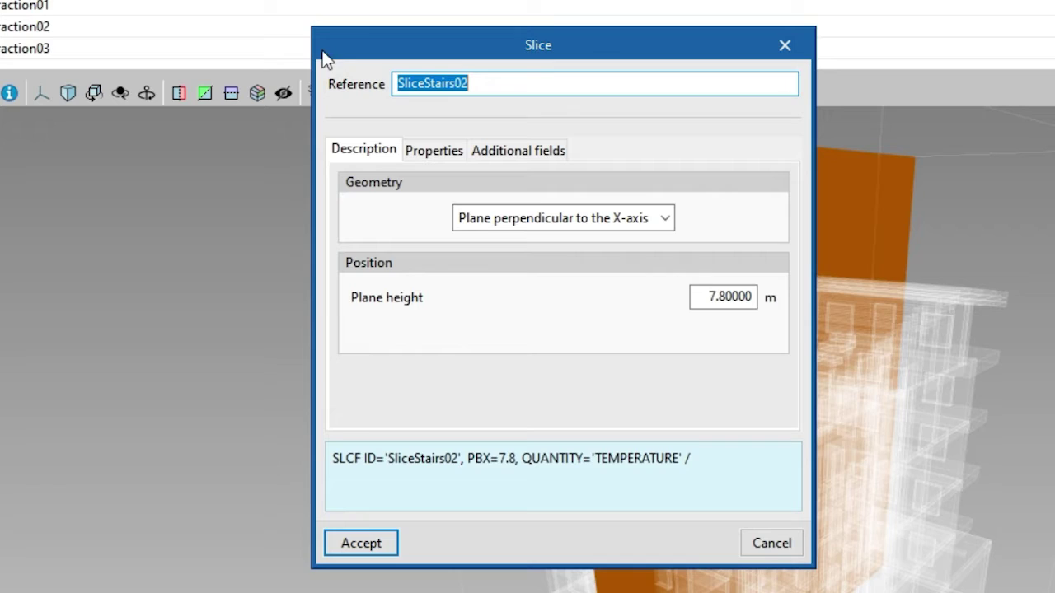
pyautogui.moveTo(575, 48); pyautogui.dragTo(972, 187)
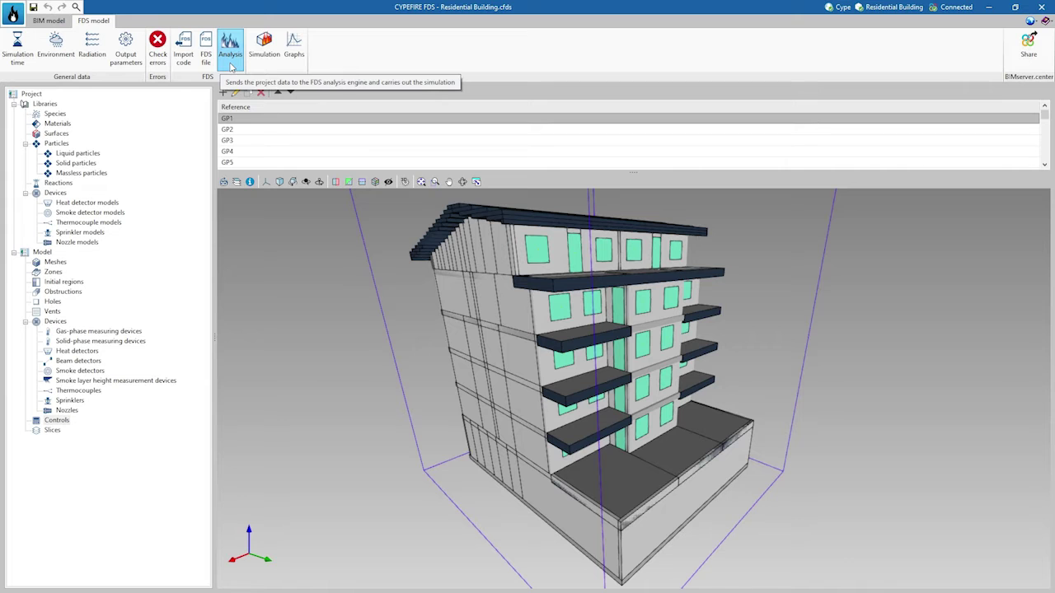
# Run the FDS analysis of the building from the Analysis command
pyautogui.click(231, 58)
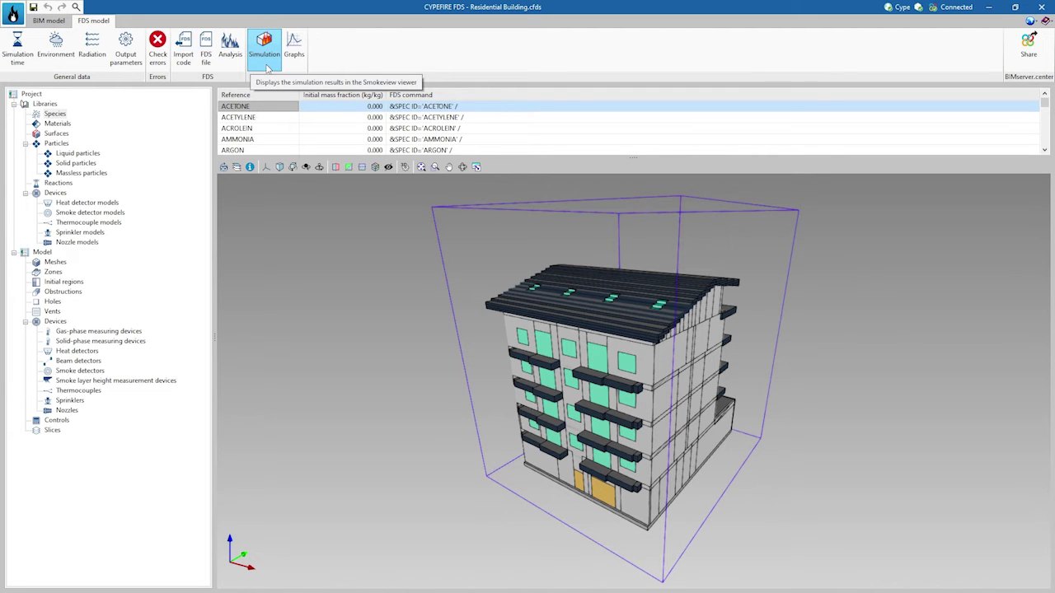
# Open the simulation results in Smokeview to play back the temperature slices
pyautogui.click(264, 66)
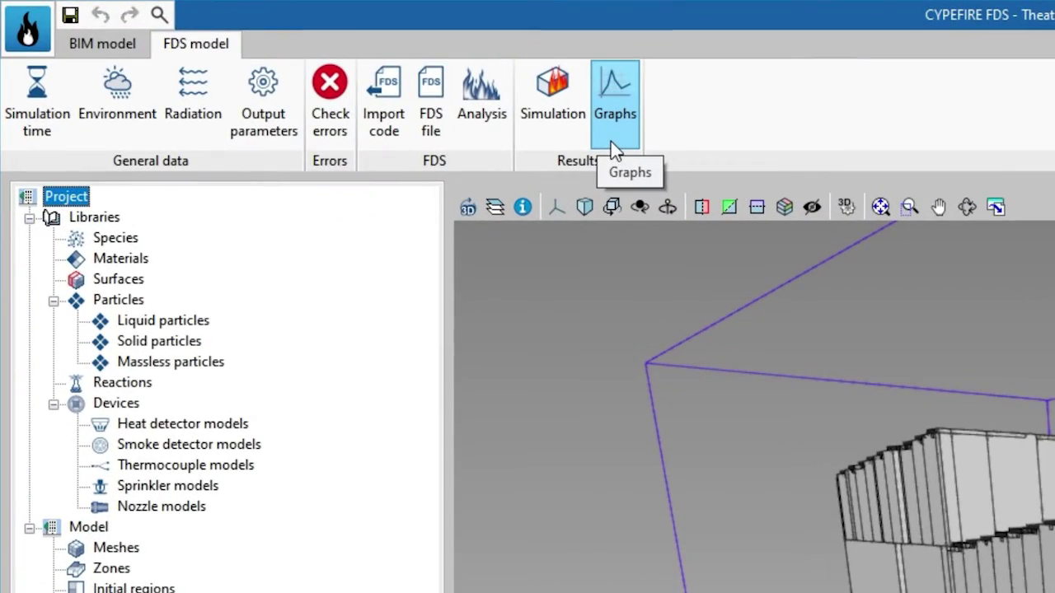
# Open the hrr file's time graphs and plot Q_RADI, Q_CONV, then Q_COND
pyautogui.click(611, 141)
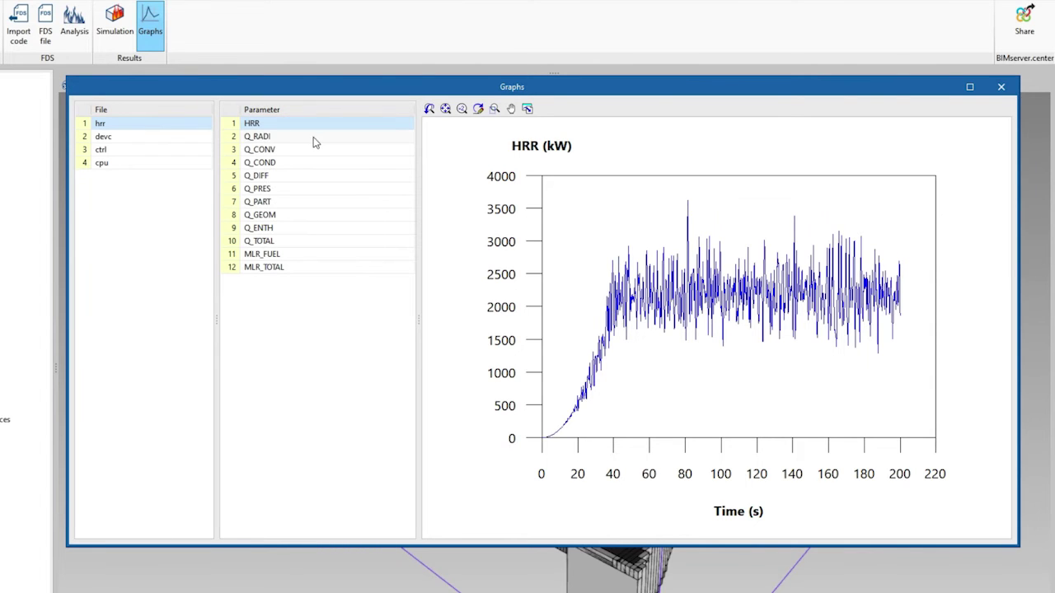
pyautogui.click(314, 140)
pyautogui.click(315, 152)
pyautogui.click(314, 167)
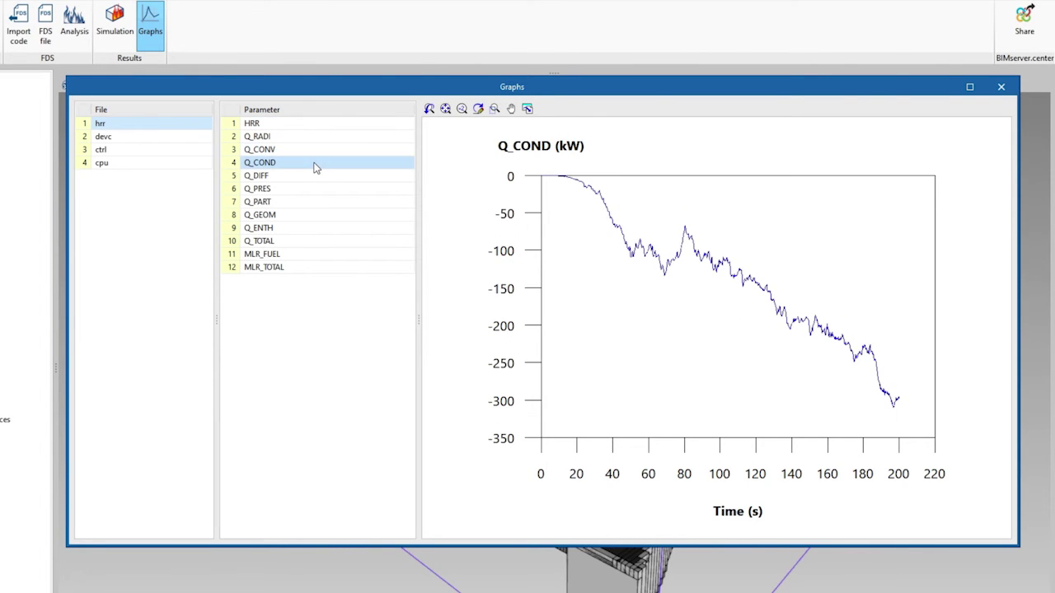